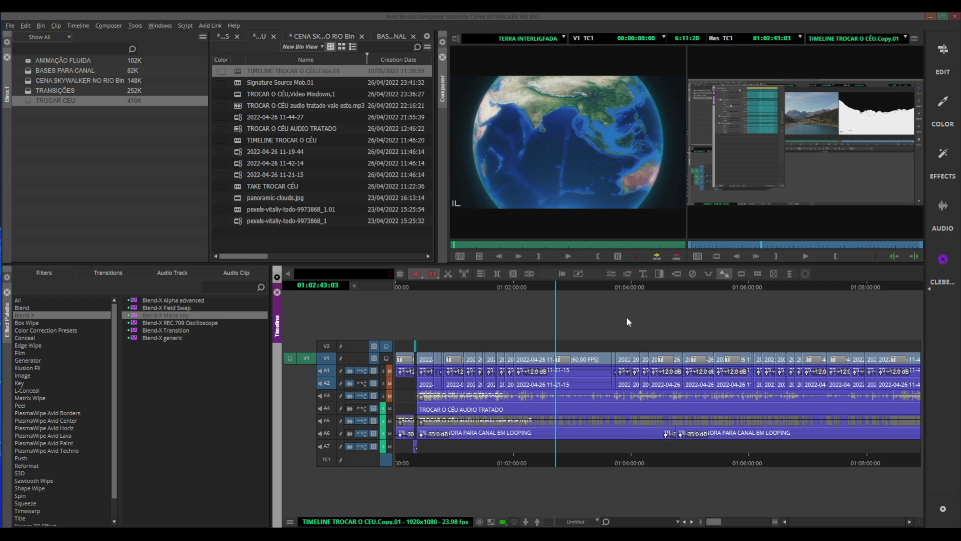
# Lasso-select clips on V1, A1 and A2 and clear the selection, zooming out and back.
pyautogui.moveTo(602, 308); pyautogui.dragTo(672, 374)
pyautogui.click(615, 314)
pyautogui.hotkey('ctrl', '[')
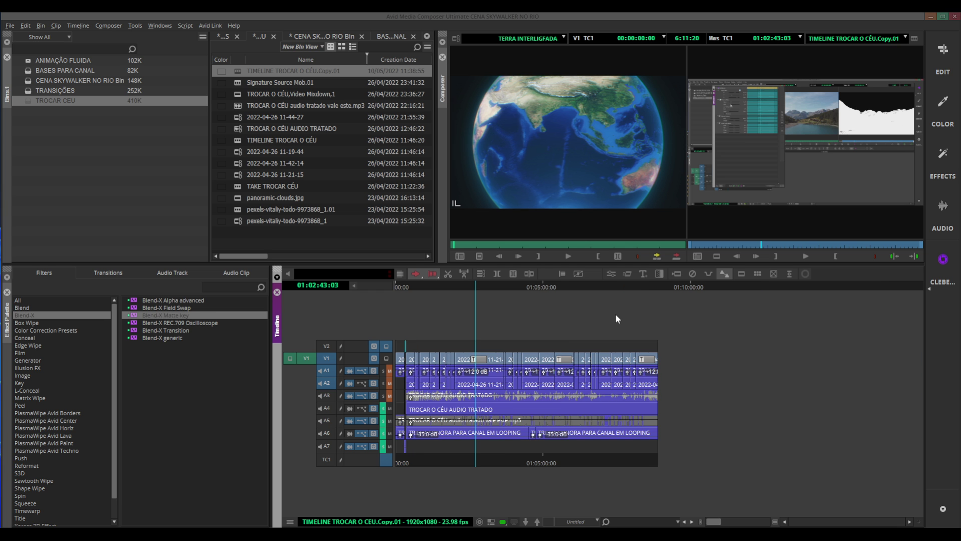
pyautogui.hotkey('ctrl', ']')
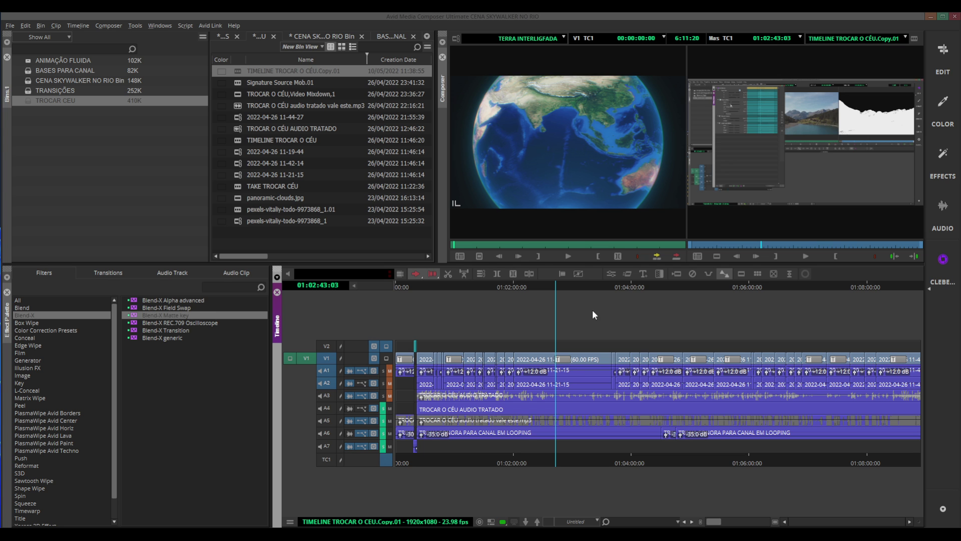
pyautogui.moveTo(584, 313); pyautogui.dragTo(780, 431)
pyautogui.click(630, 321)
# Lasso segments across V1, A1, A2 and A6, then lasso a transition into trim mode and exit.
pyautogui.moveTo(686, 316); pyautogui.dragTo(499, 396)
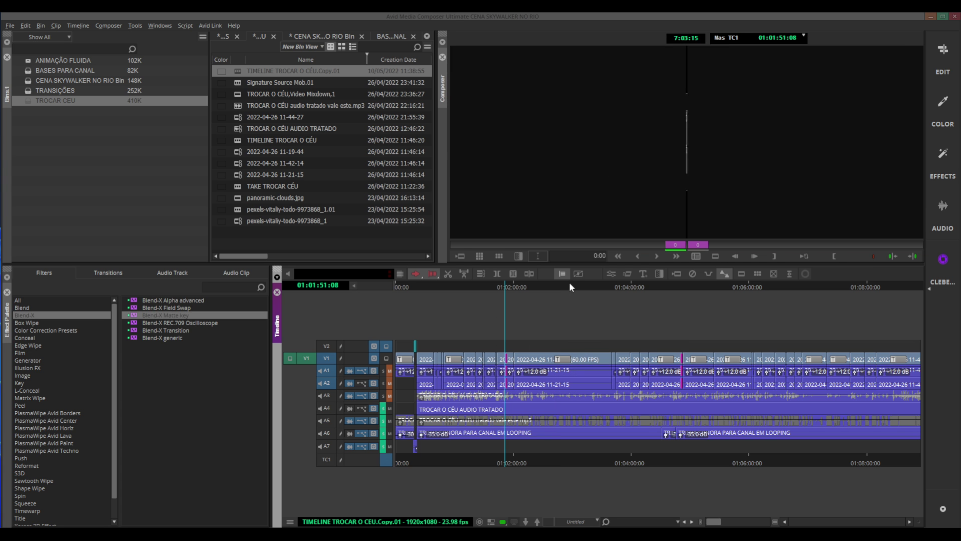
pyautogui.click(569, 282)
pyautogui.click(641, 311)
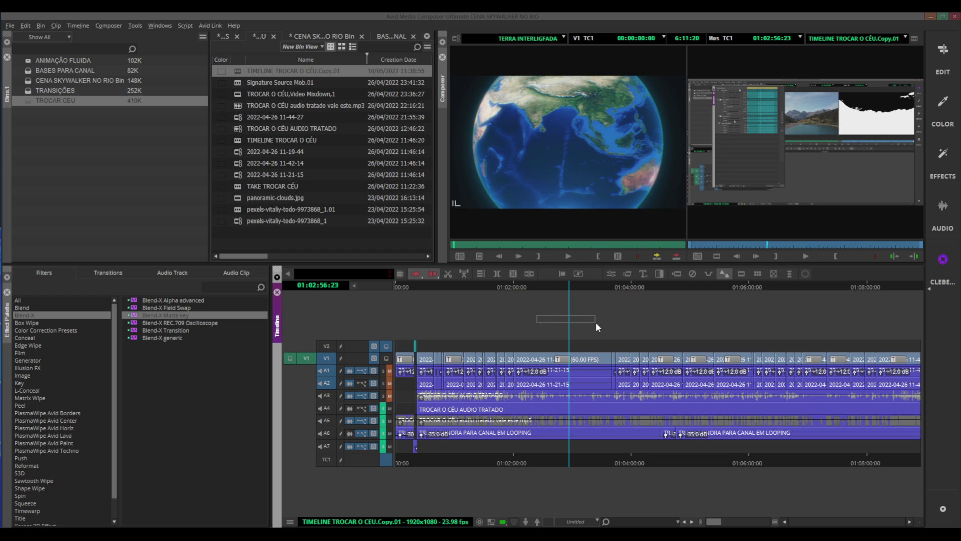
pyautogui.moveTo(539, 314); pyautogui.dragTo(826, 447)
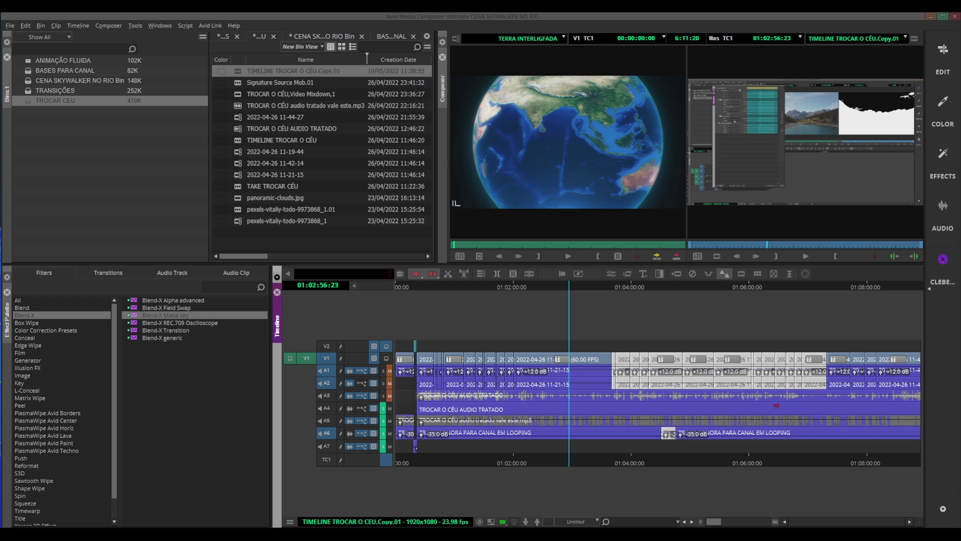
pyautogui.click(698, 320)
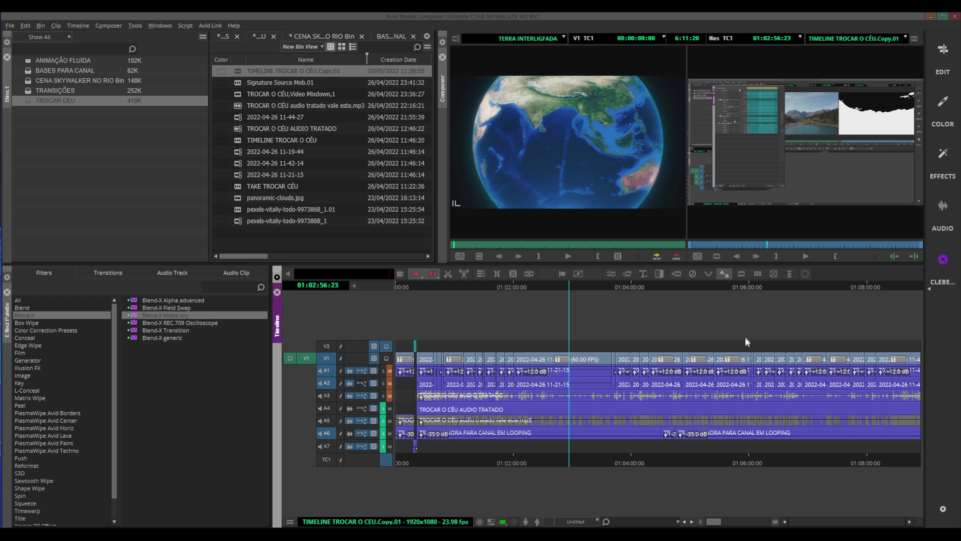
pyautogui.moveTo(808, 314); pyautogui.dragTo(478, 426)
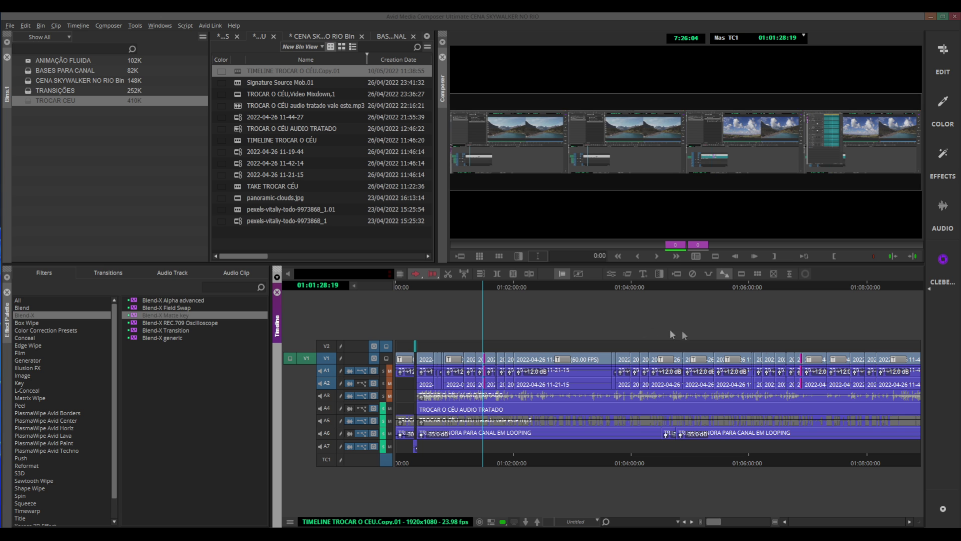
pyautogui.moveTo(511, 287); pyautogui.dragTo(540, 290)
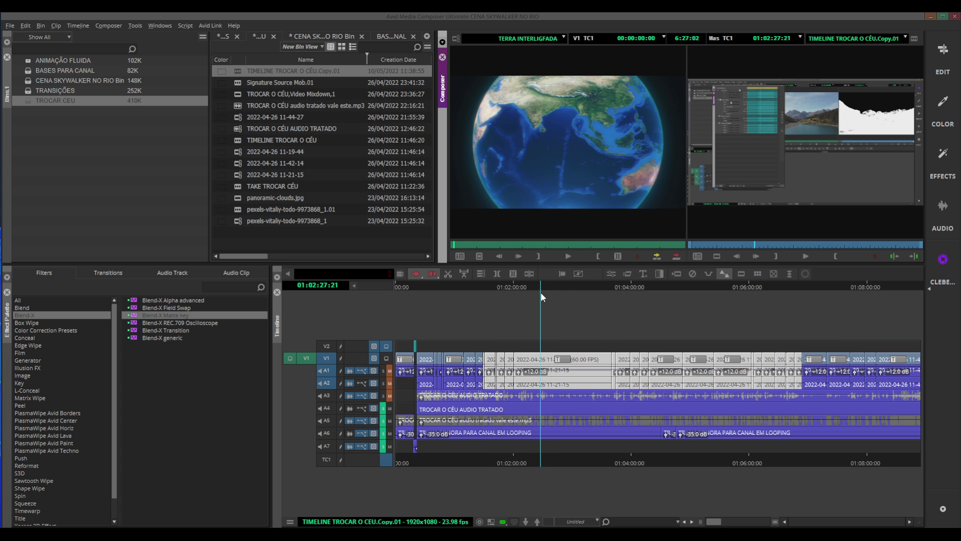
# Check Dynamic Lasso on the Edit tab of Timeline Settings and confirm with OK.
pyautogui.rightClick(586, 310)
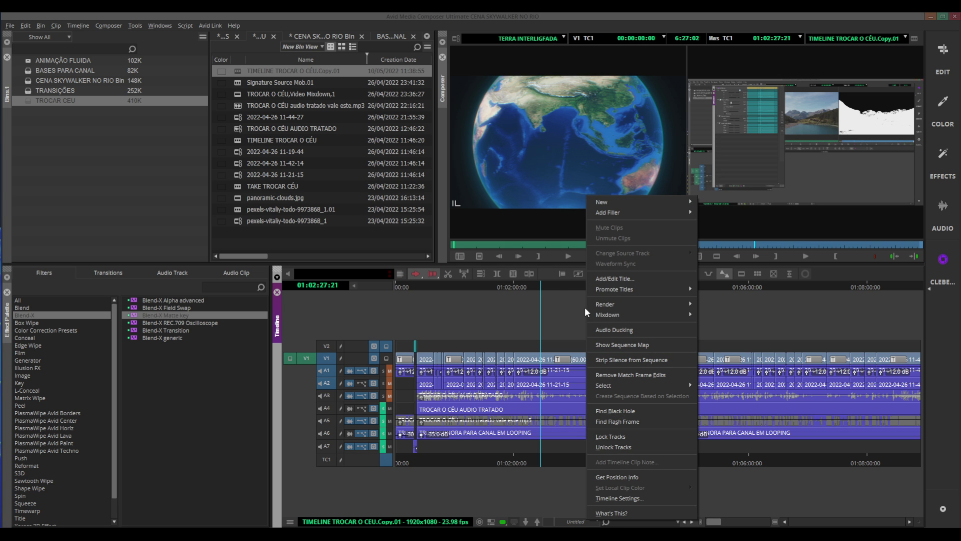
pyautogui.click(619, 498)
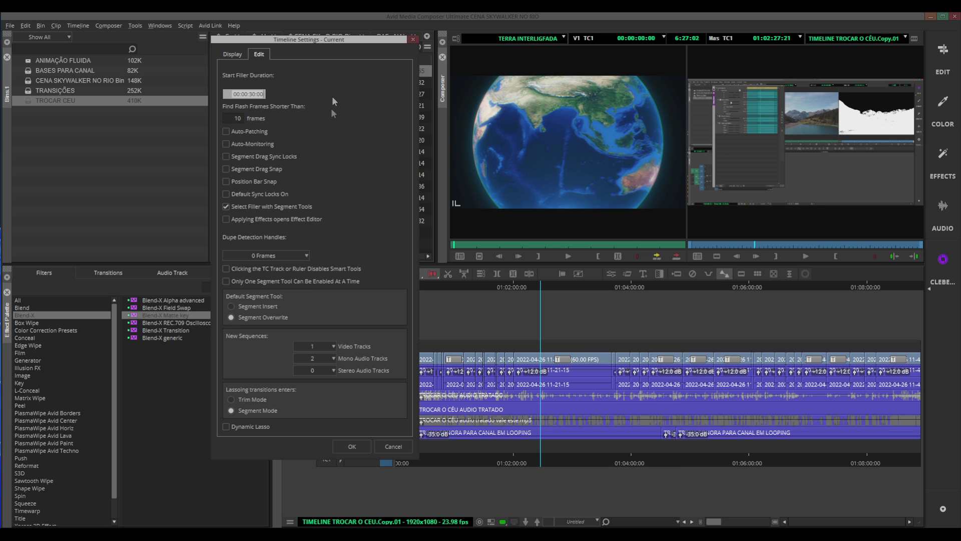
pyautogui.moveTo(331, 39); pyautogui.dragTo(370, 37)
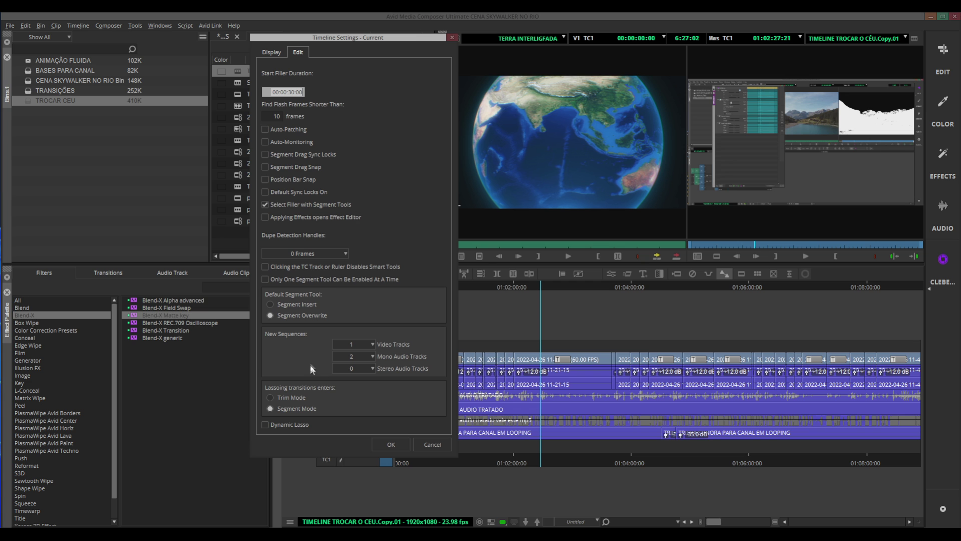
pyautogui.click(265, 425)
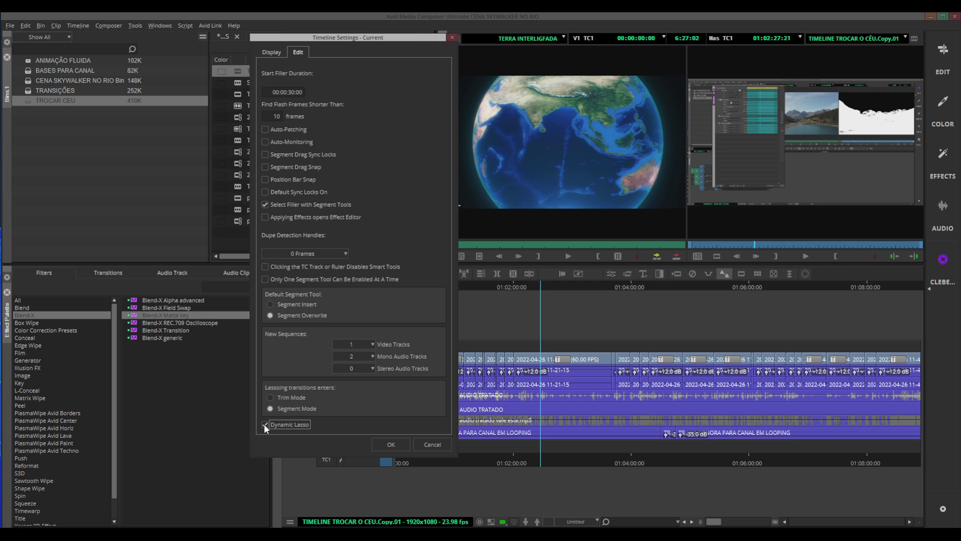
pyautogui.click(382, 444)
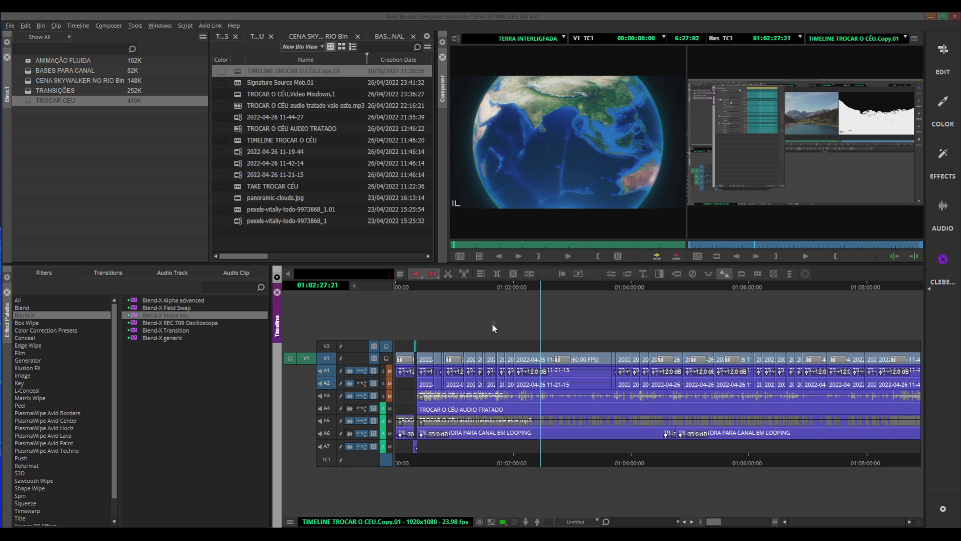
# Lasso-select segments across the tracks, zooming the timeline out with Ctrl+[ and back in.
pyautogui.moveTo(524, 323)
pyautogui.mouseDown()
pyautogui.moveTo(607, 306)
pyautogui.moveTo(460, 403)
pyautogui.mouseUp()
pyautogui.hotkey('ctrl', '[')
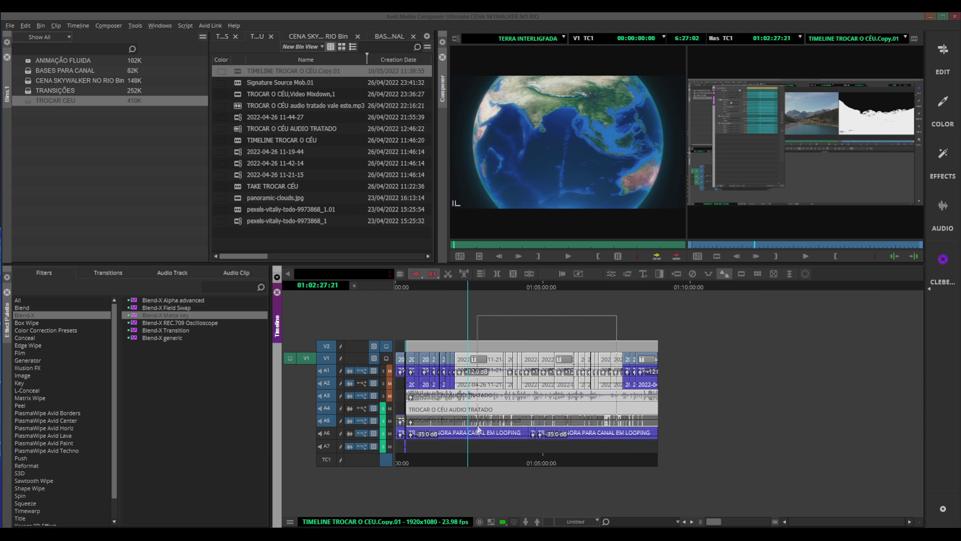
pyautogui.click(510, 326)
pyautogui.moveTo(481, 324)
pyautogui.mouseDown()
pyautogui.moveTo(491, 431)
pyautogui.moveTo(494, 302)
pyautogui.moveTo(581, 446)
pyautogui.mouseUp()
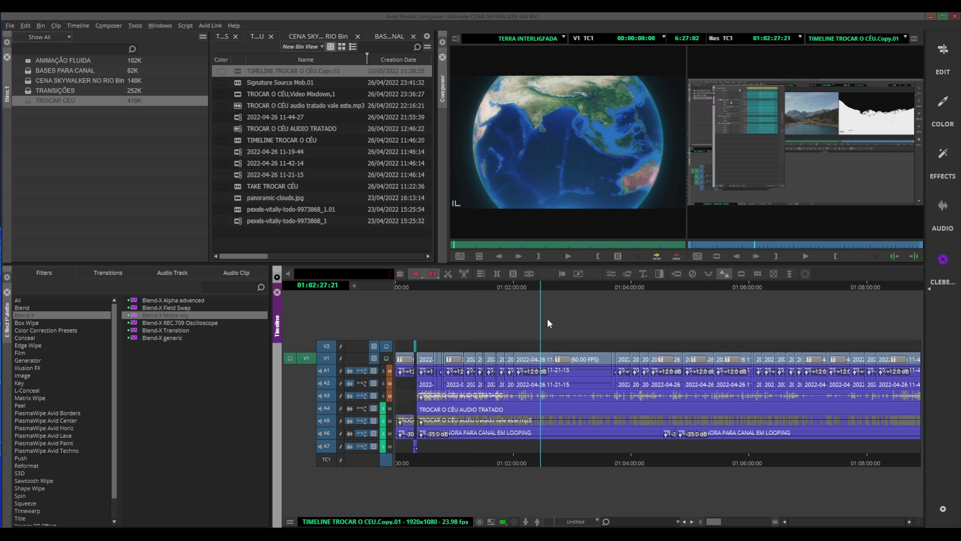
pyautogui.hotkey('ctrl', ']')
# Enlarge the timeline tracks with Ctrl+L and zoom out to fit the whole sequence.
pyautogui.hotkey('ctrl', 'l')
pyautogui.hotkey('ctrl', 'l')
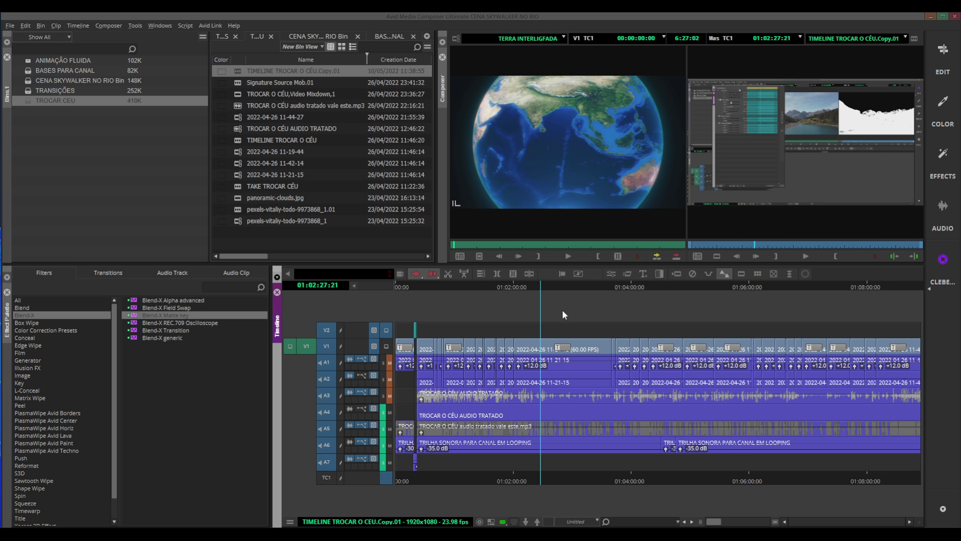
pyautogui.hotkey('ctrl', '[')
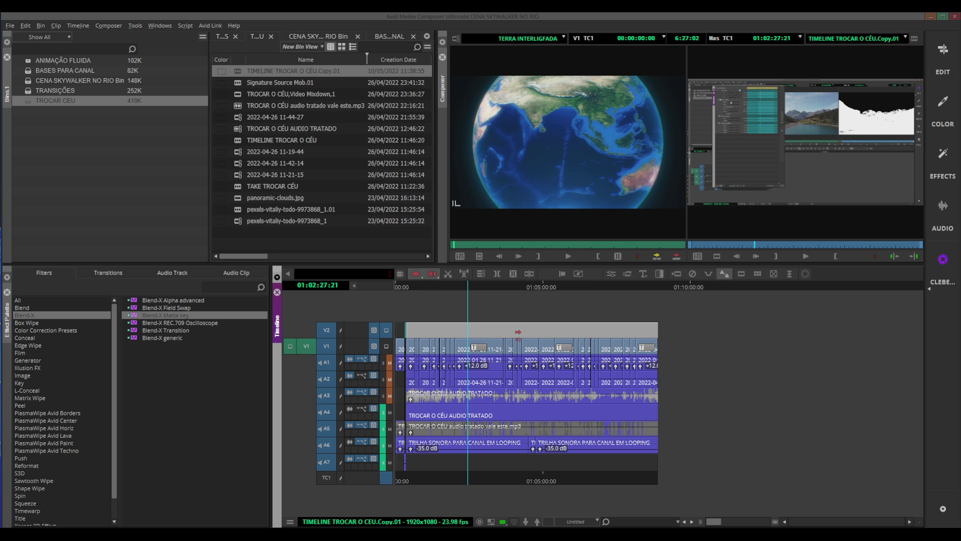
pyautogui.rightClick(499, 305)
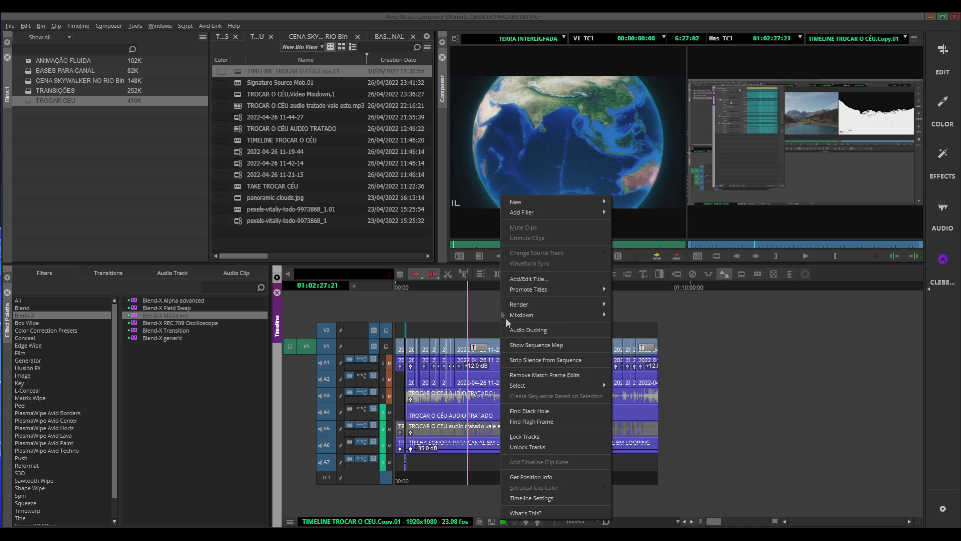
# Uncheck Select Filler with Segment Tools in Timeline Settings, keeping Dynamic Lasso on, and click OK.
pyautogui.click(545, 495)
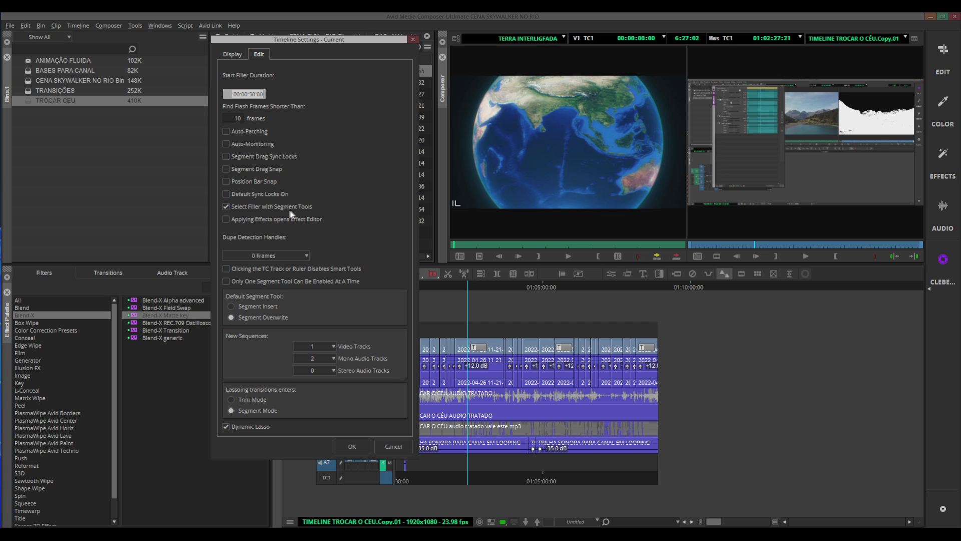
pyautogui.click(226, 206)
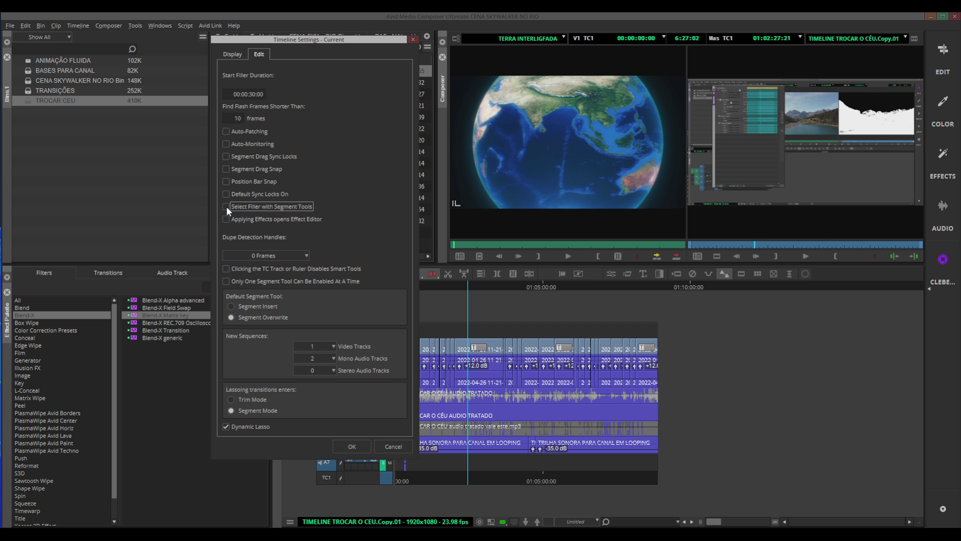
pyautogui.click(353, 445)
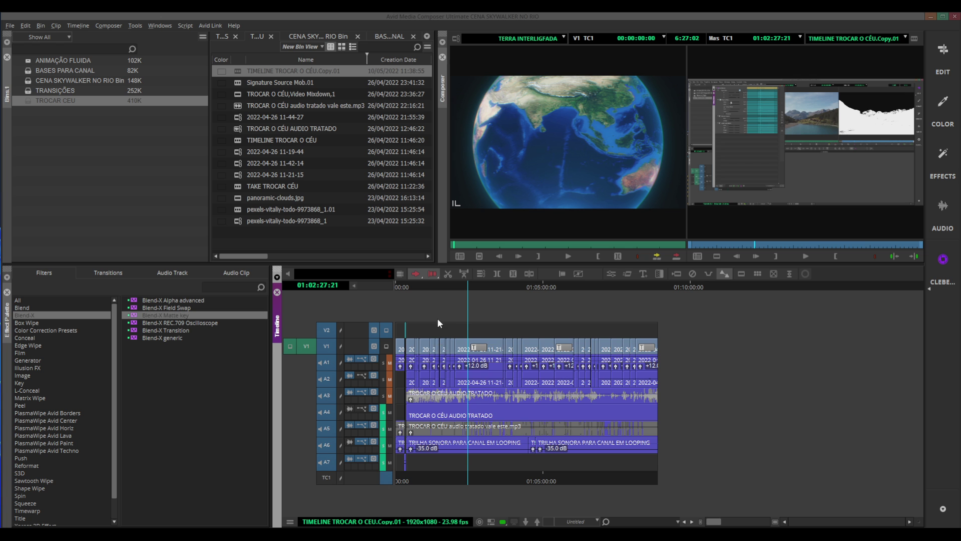
# Lasso groups of V1–A2 clips and drag them later, toward the end of the sequence.
pyautogui.moveTo(447, 307); pyautogui.dragTo(571, 467)
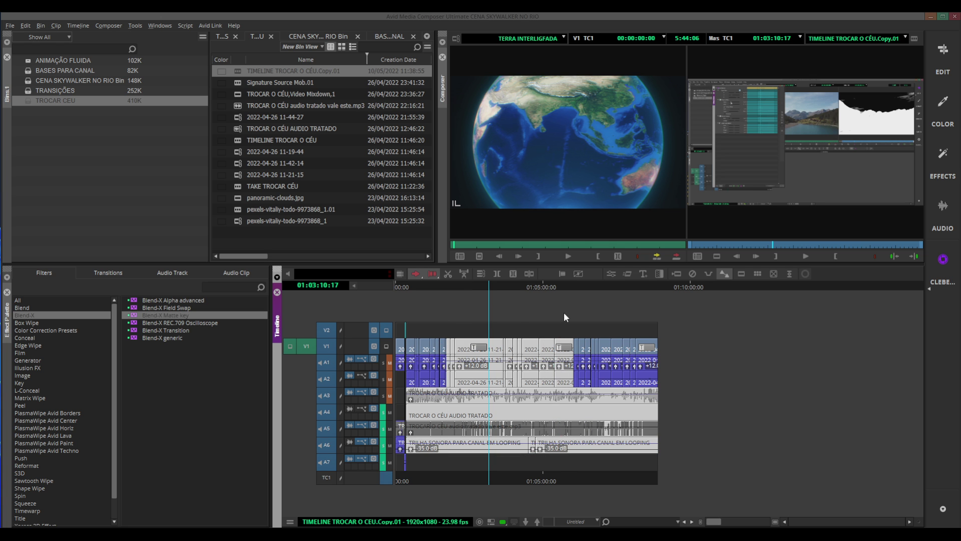
pyautogui.moveTo(471, 320)
pyautogui.mouseDown()
pyautogui.moveTo(508, 361)
pyautogui.moveTo(647, 381)
pyautogui.mouseUp()
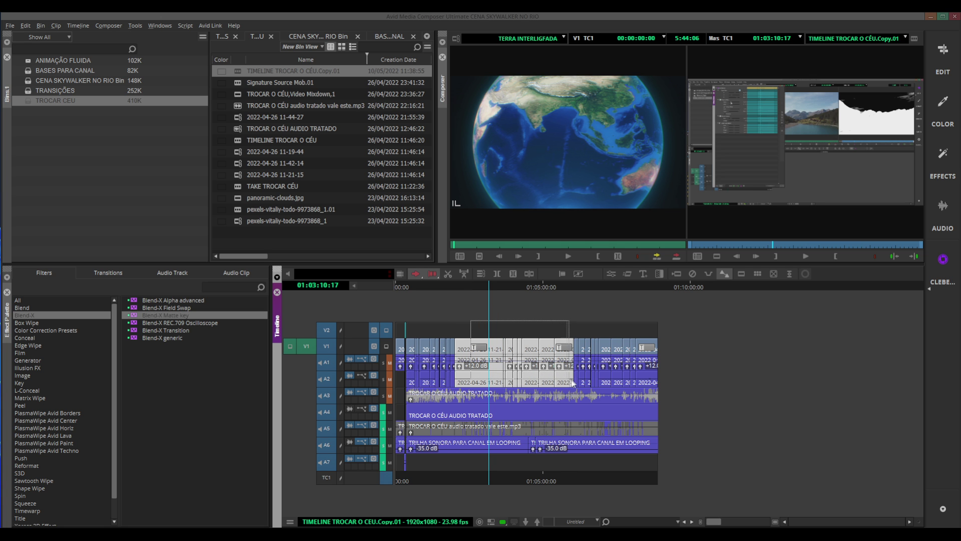
pyautogui.moveTo(647, 382); pyautogui.dragTo(651, 380)
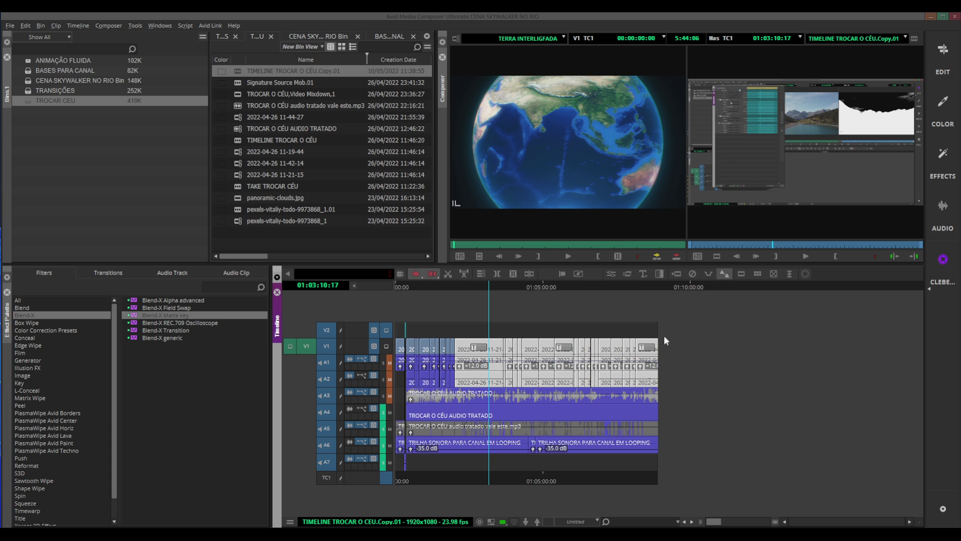
pyautogui.moveTo(669, 308)
pyautogui.mouseDown()
pyautogui.moveTo(610, 361)
pyautogui.moveTo(536, 310)
pyautogui.moveTo(660, 451)
pyautogui.mouseUp()
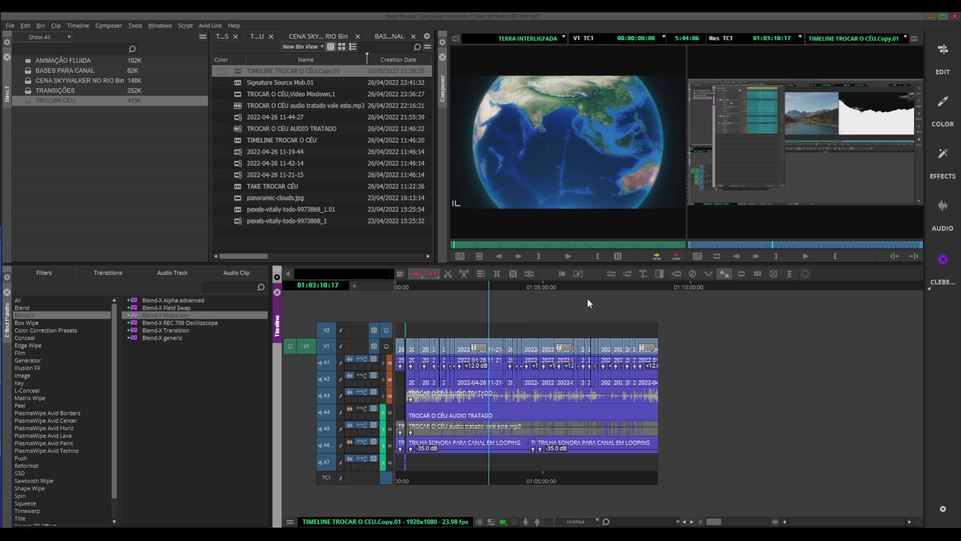
pyautogui.moveTo(471, 311); pyautogui.dragTo(554, 390)
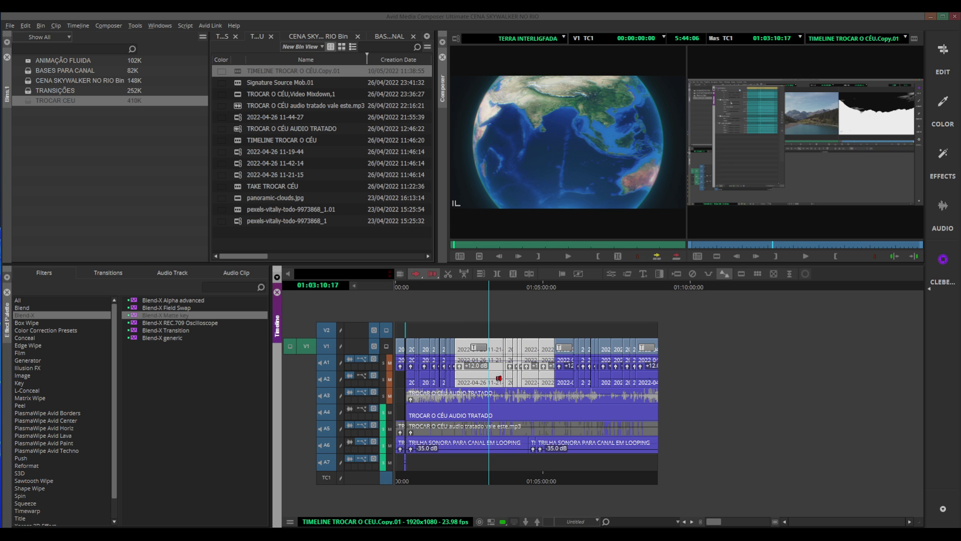
pyautogui.moveTo(483, 381); pyautogui.dragTo(774, 378)
pyautogui.moveTo(635, 315); pyautogui.dragTo(601, 394)
pyautogui.moveTo(606, 360); pyautogui.dragTo(874, 361)
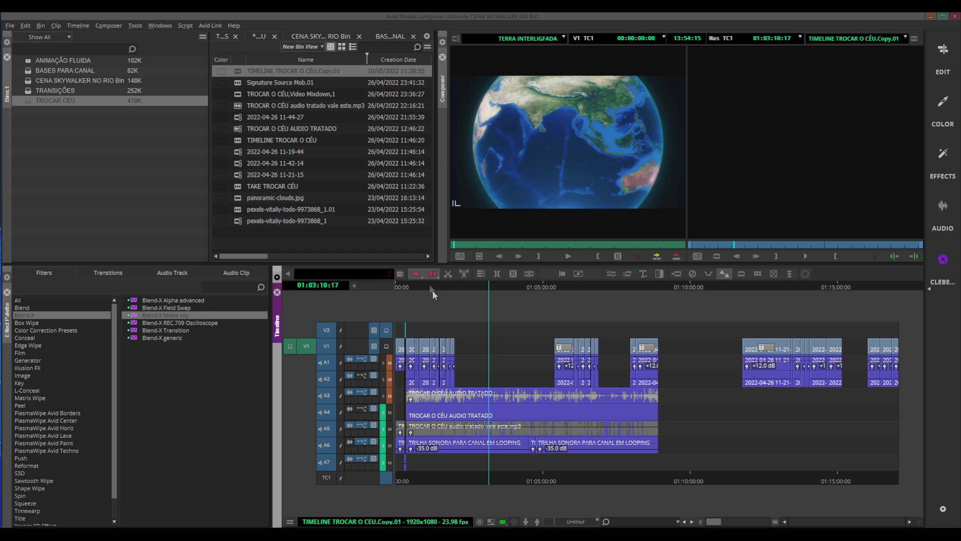
# Undo the clip moves with Ctrl+Z and drag the Effect Palette divider left to widen the Timeline.
pyautogui.moveTo(526, 292)
pyautogui.mouseDown()
pyautogui.moveTo(563, 292)
pyautogui.moveTo(611, 371)
pyautogui.mouseUp()
pyautogui.click(627, 302)
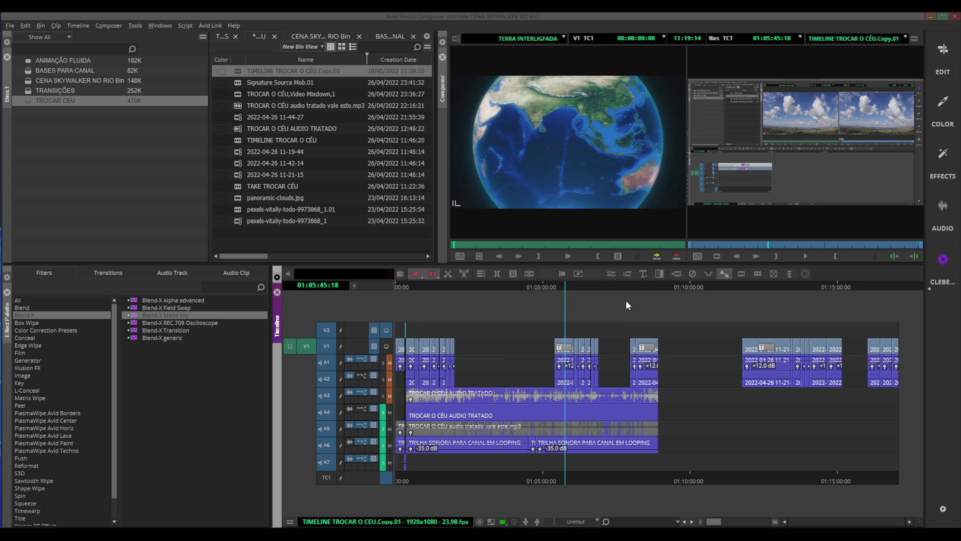
pyautogui.hotkey('ctrl', 'z')
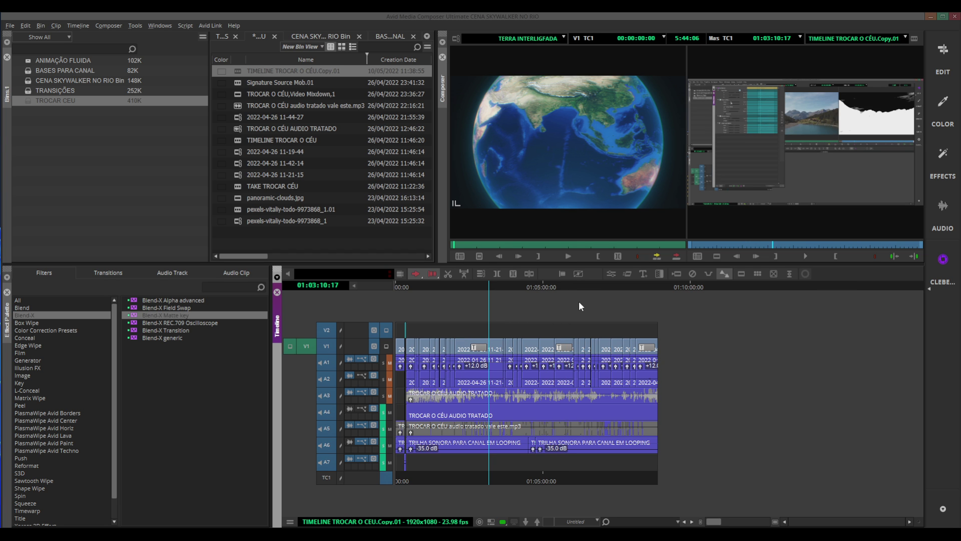
pyautogui.moveTo(272, 358); pyautogui.dragTo(120, 360)
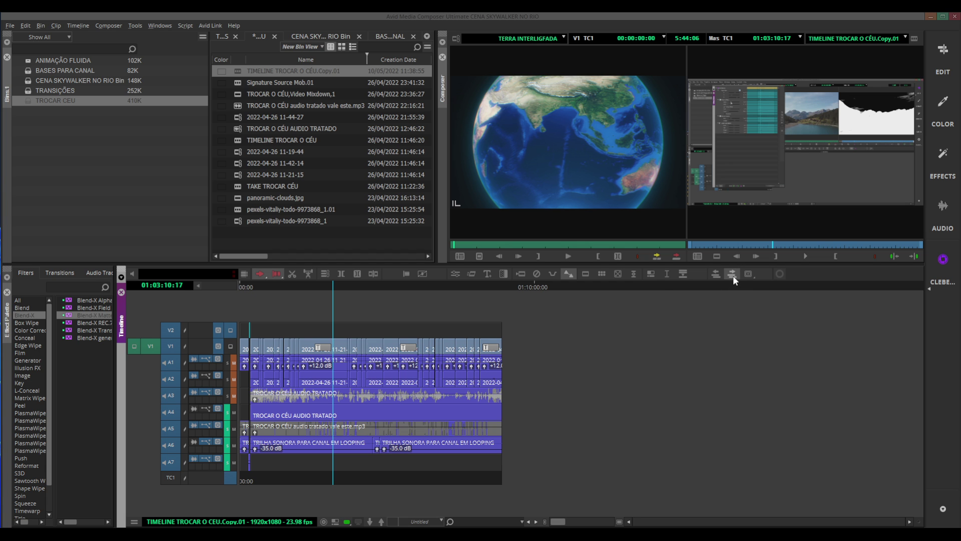
pyautogui.click(734, 278)
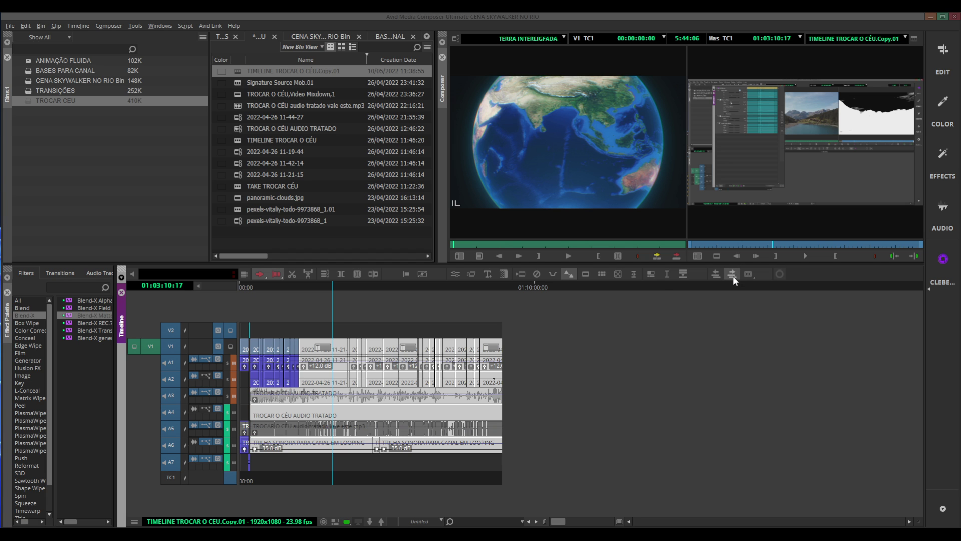
pyautogui.click(695, 316)
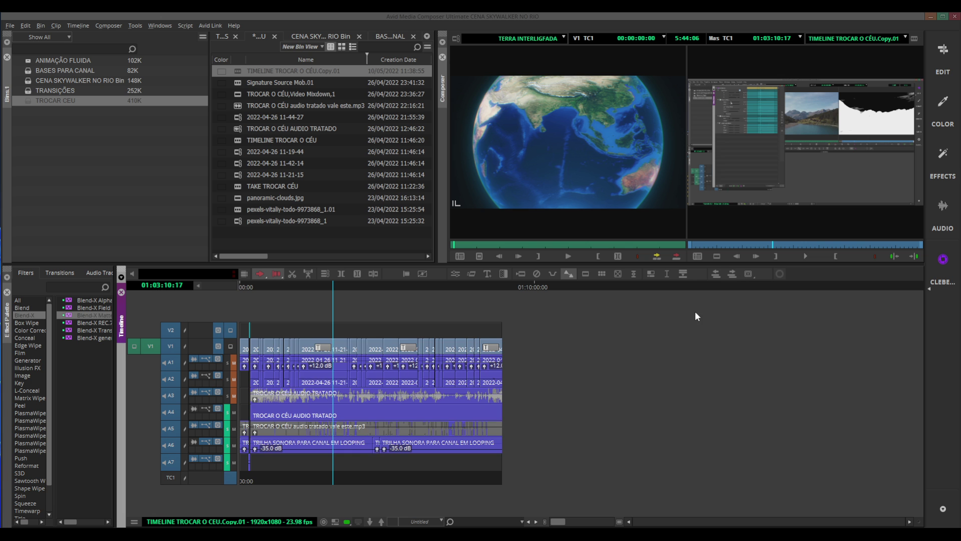
pyautogui.click(714, 277)
pyautogui.click(679, 317)
pyautogui.click(350, 285)
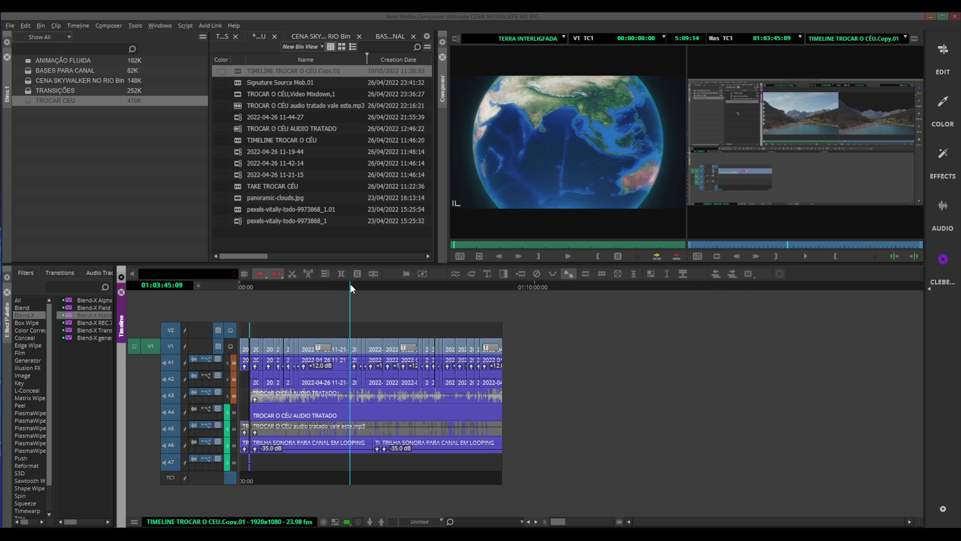
pyautogui.click(730, 275)
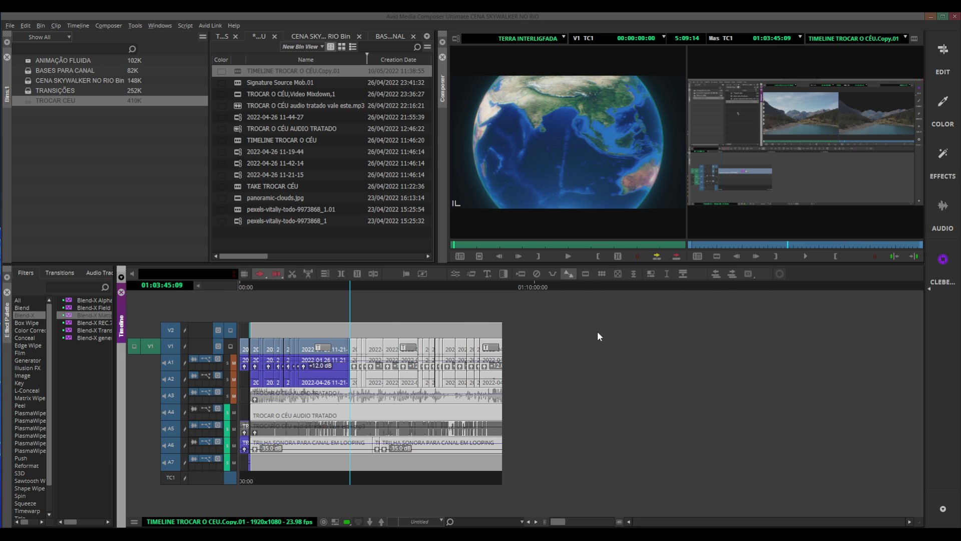
pyautogui.click(596, 338)
pyautogui.click(716, 274)
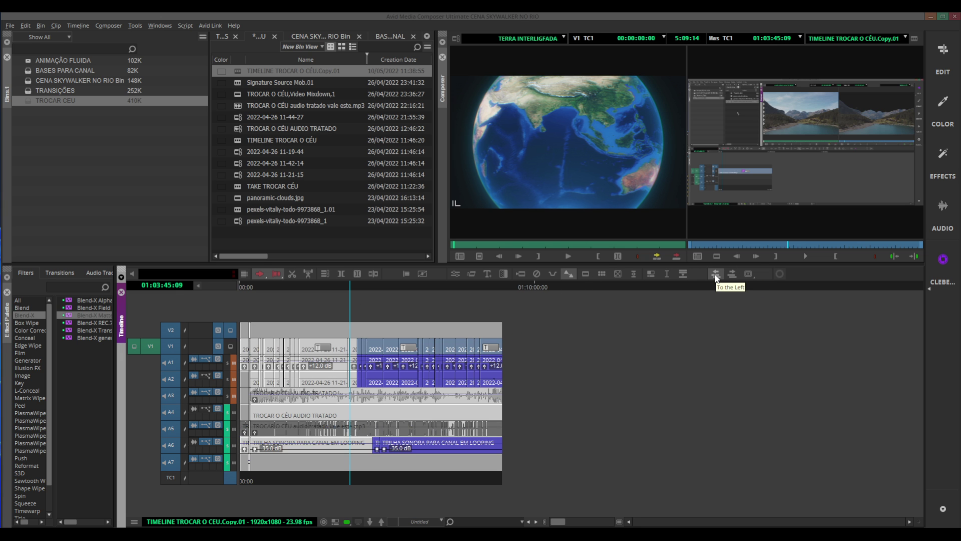
pyautogui.click(634, 387)
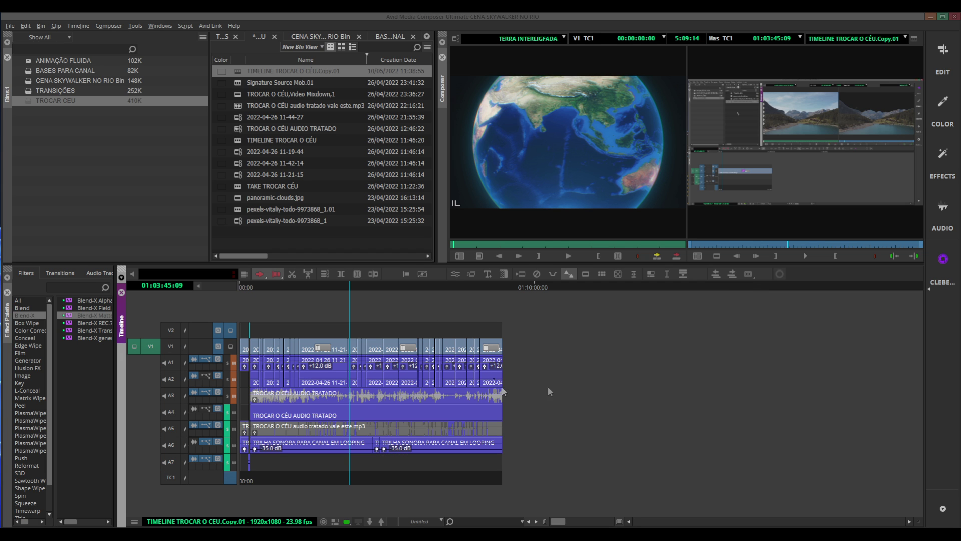
pyautogui.click(171, 346)
pyautogui.click(716, 275)
pyautogui.click(661, 323)
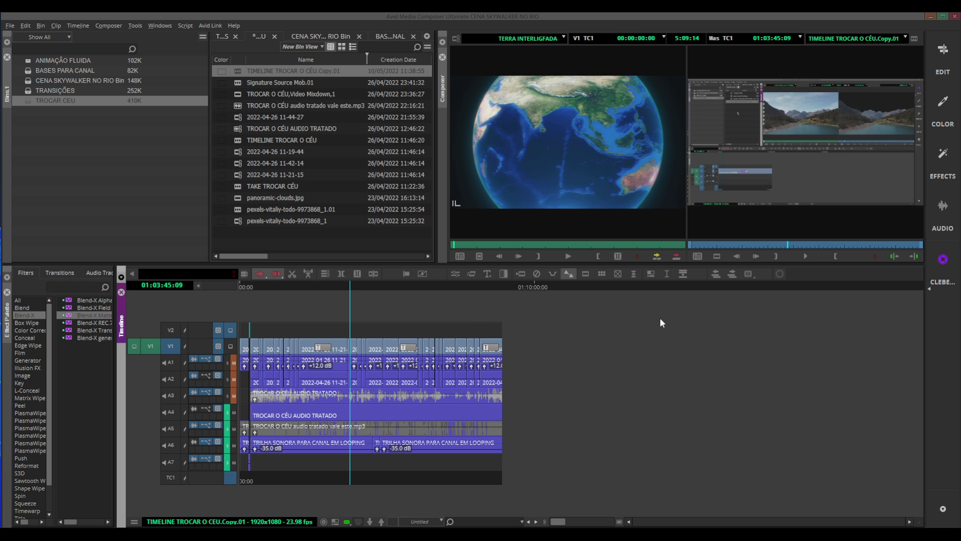
pyautogui.click(736, 273)
pyautogui.click(690, 321)
pyautogui.hotkey('ctrl', ']')
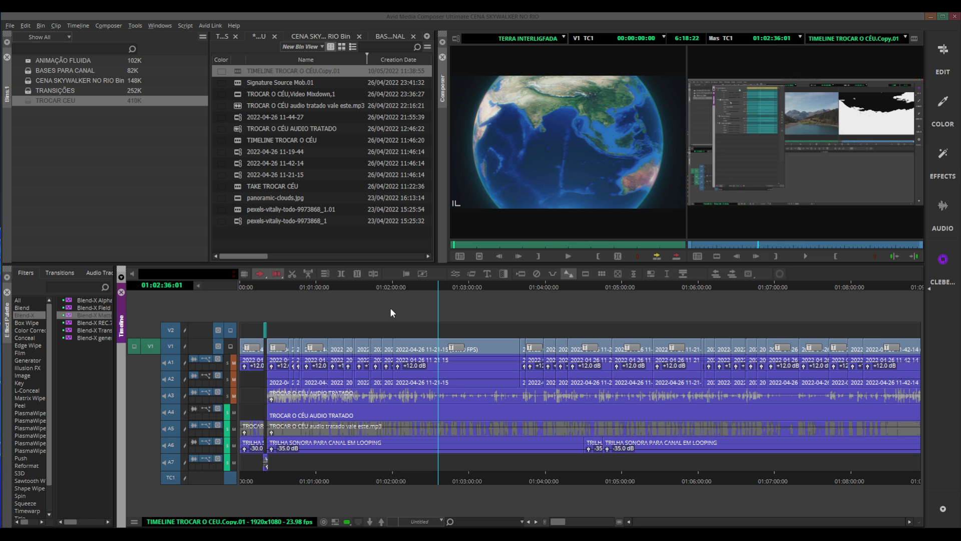
pyautogui.moveTo(391, 313); pyautogui.dragTo(506, 440)
pyautogui.moveTo(675, 306); pyautogui.dragTo(587, 311)
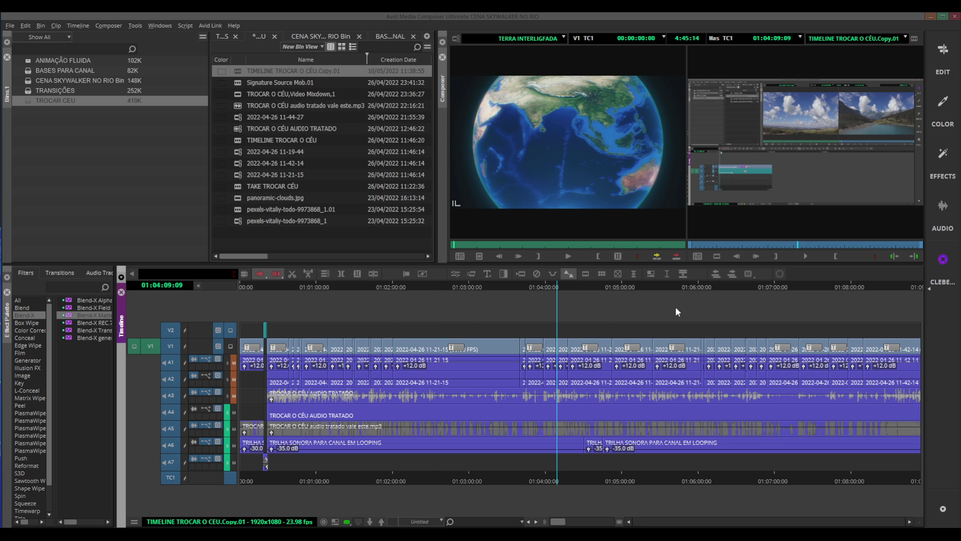